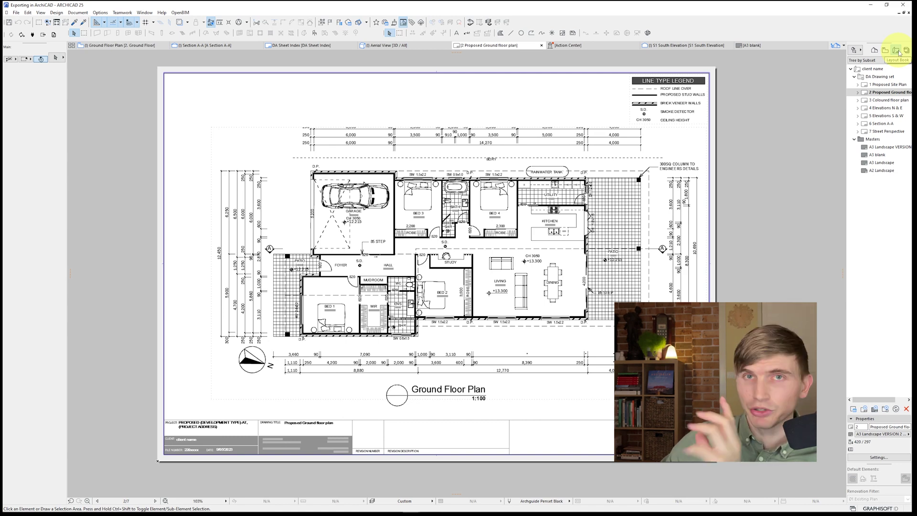
Open the 4 Elevations N & E sheet of the DA Drawing set from the Layout Book.
left_click(884, 84)
left_click(881, 92)
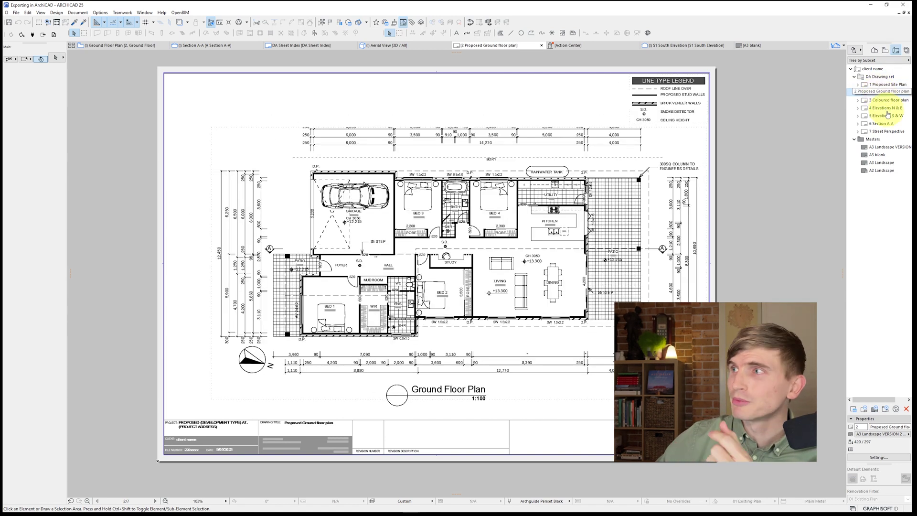
left_click(886, 107)
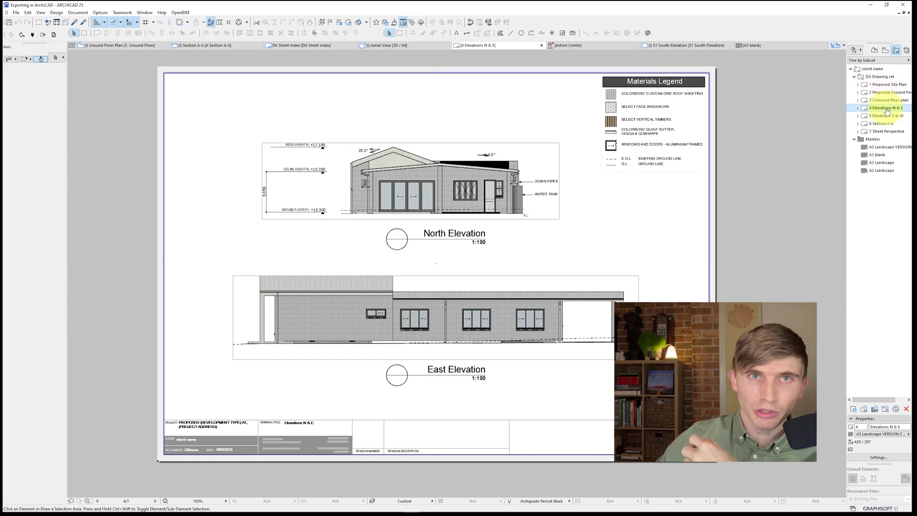
Show the Organizer's Publisher Sets and start a new set named 'Plans for publish'.
left_click(854, 50)
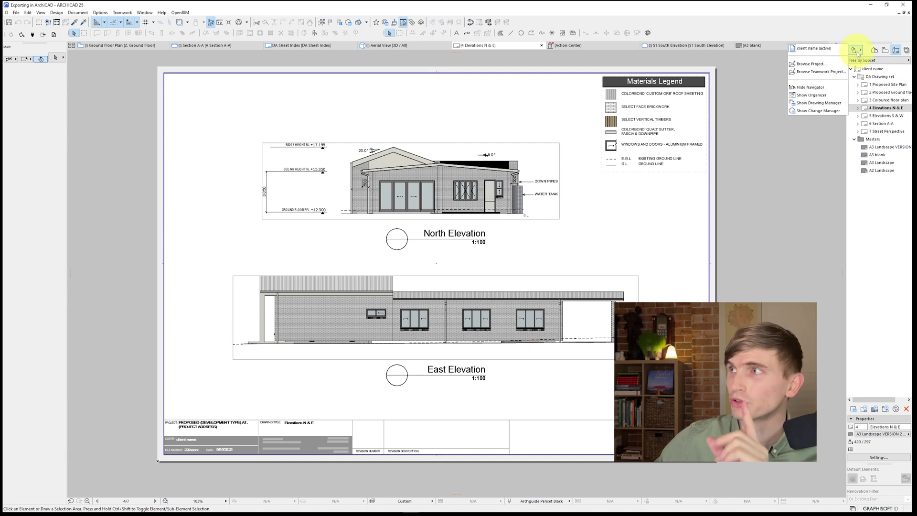
left_click(827, 95)
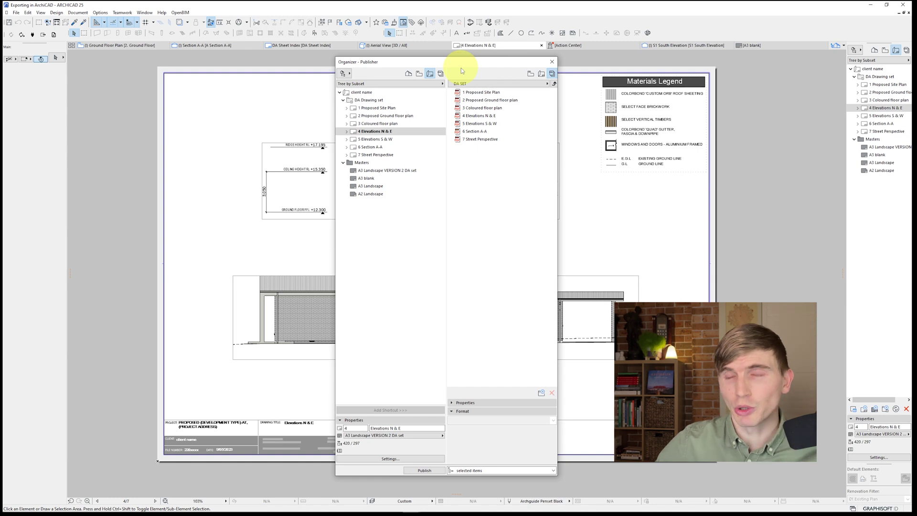
left_click(554, 84)
left_click(540, 397)
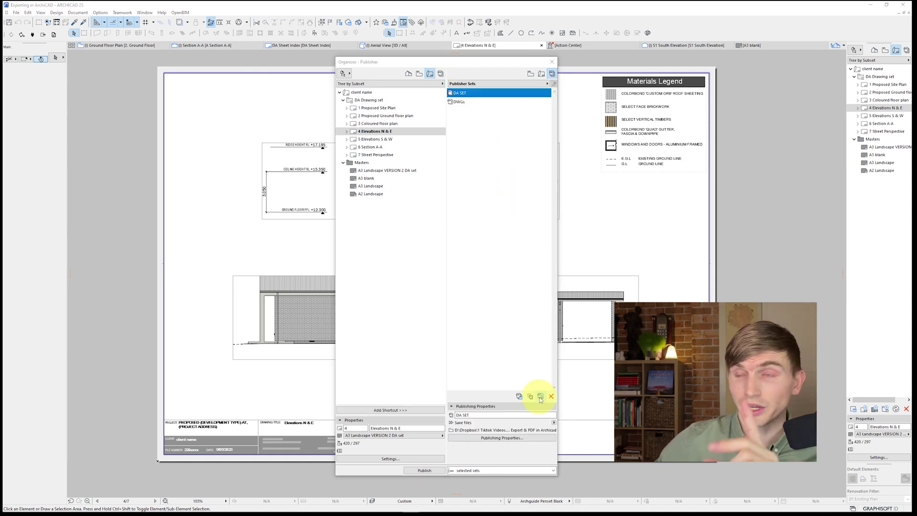
type("Plans ")
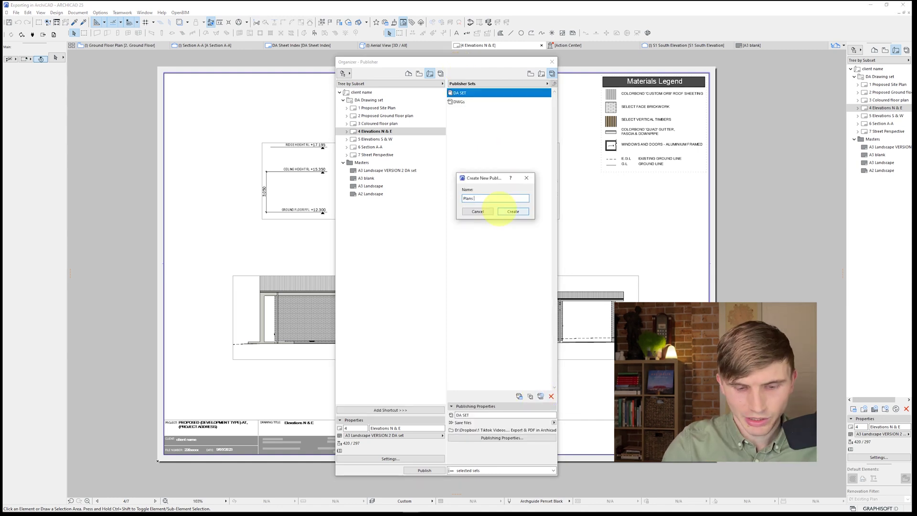
type("for publish")
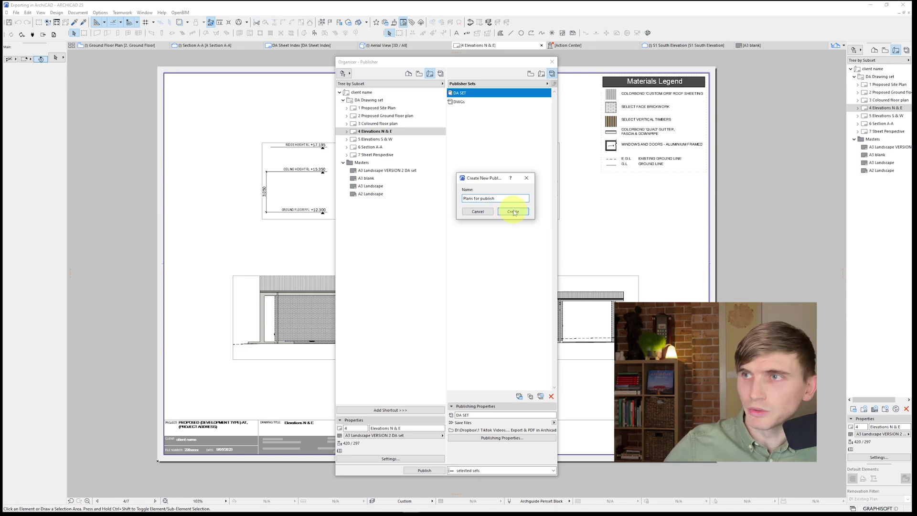
Create the Plans for publish set and drag layouts 1–7 of the DA Drawing set into it.
left_click(513, 211)
double_click(466, 112)
left_click(375, 108)
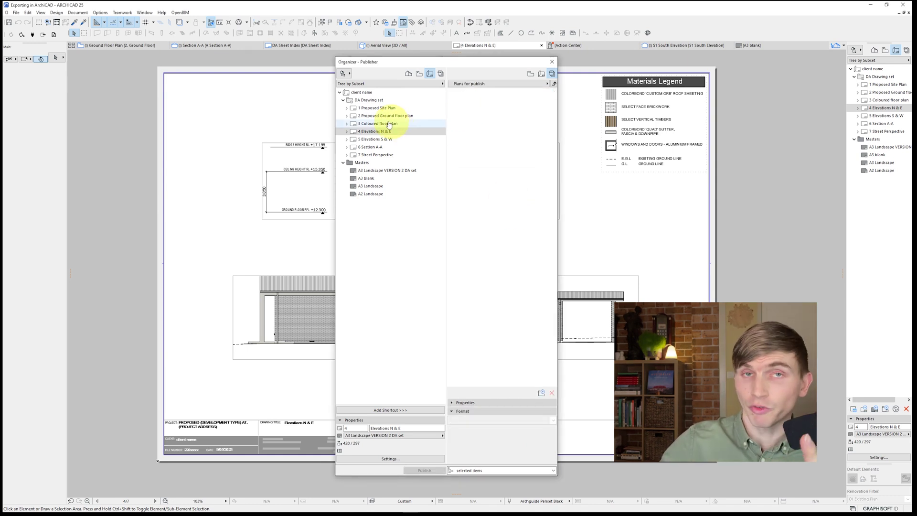
left_click(375, 154, "shift")
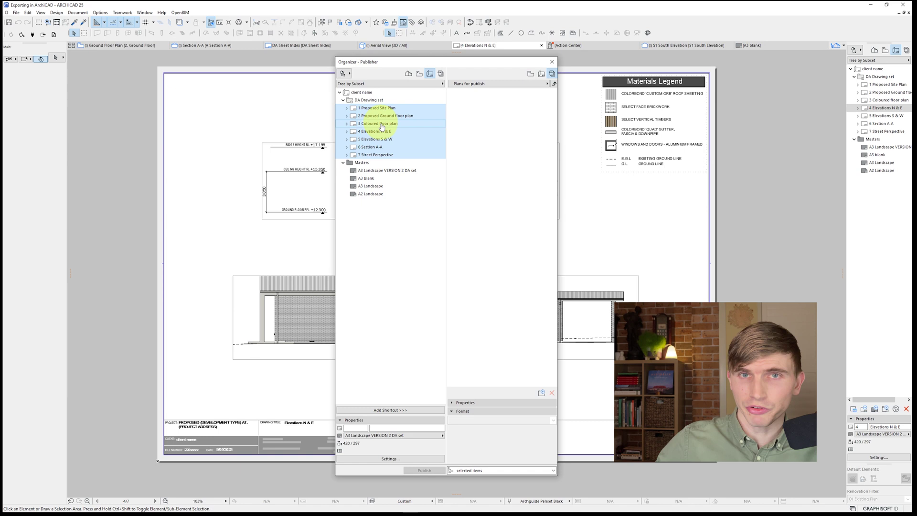
left_click_drag(377, 109, 485, 125)
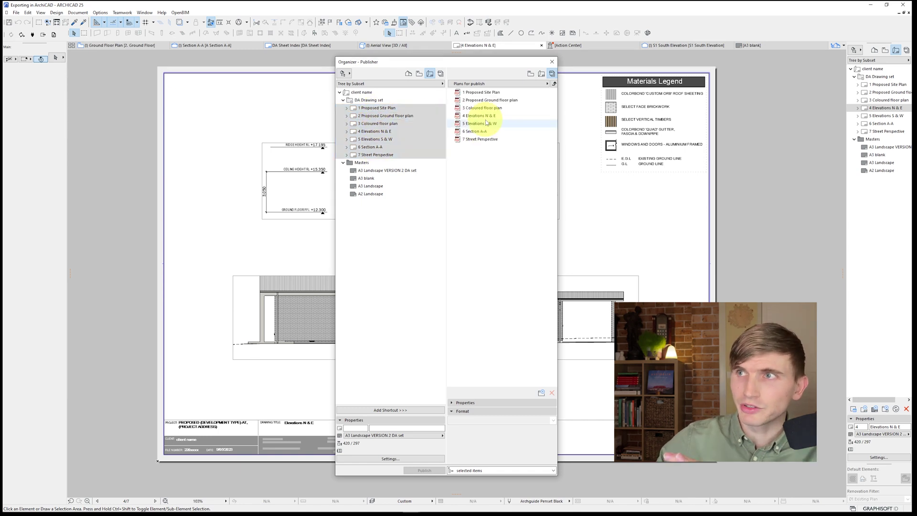
Select all seven publish items and keep PDF as their output format.
left_click(478, 93)
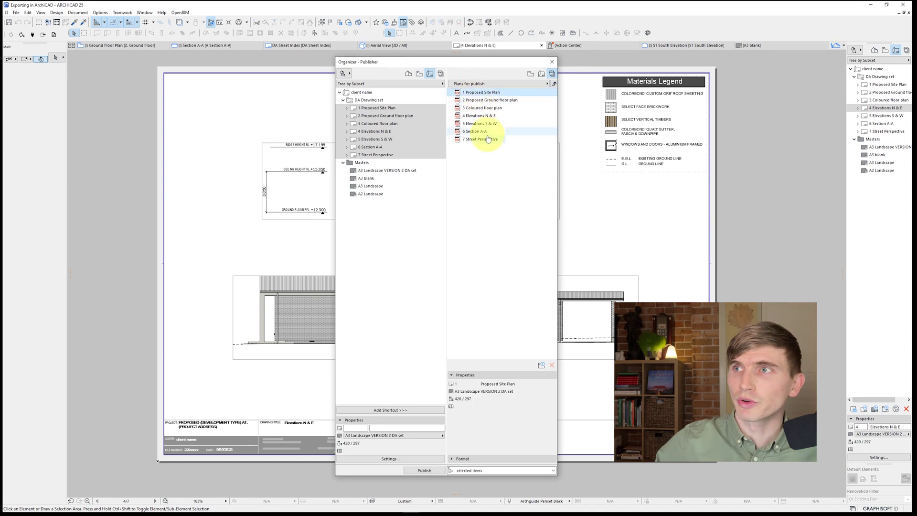
left_click(485, 139, "shift")
left_click(462, 459)
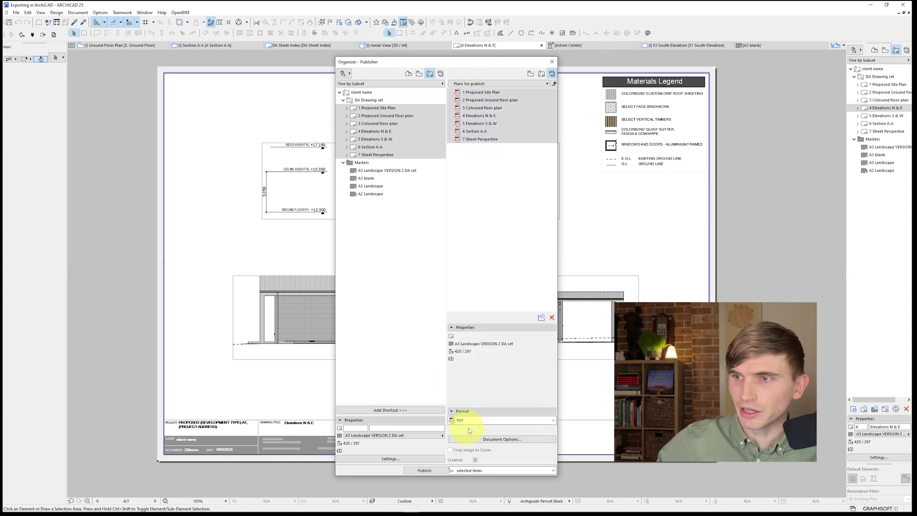
left_click(491, 422)
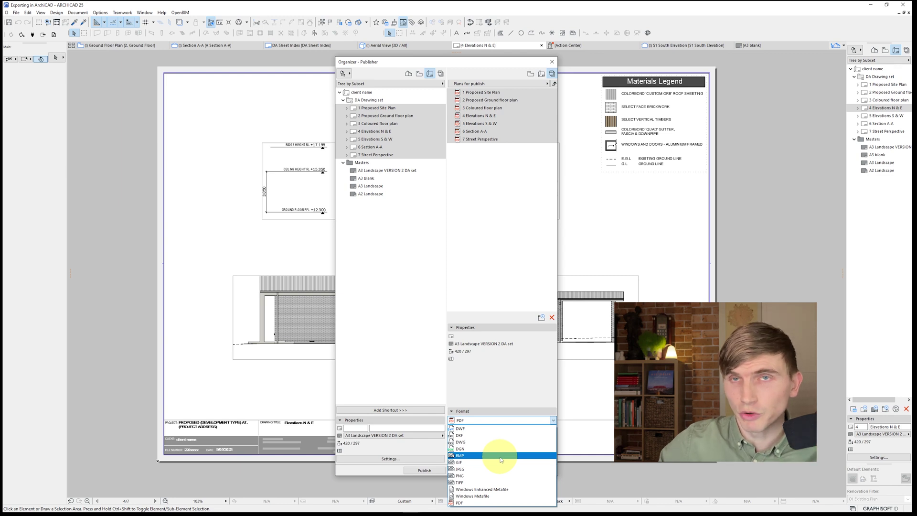
key("Escape")
Publish the set, then set its properties to create a single PDF file.
left_click(422, 471)
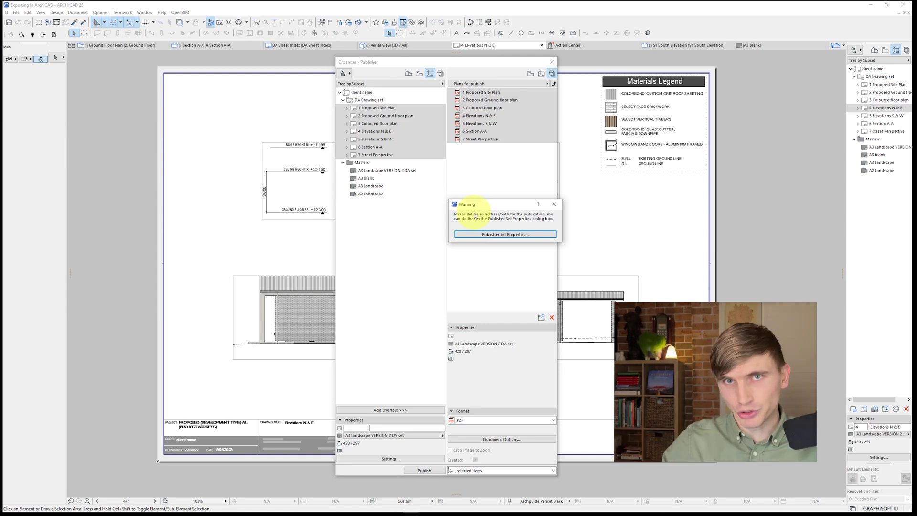
left_click(505, 235)
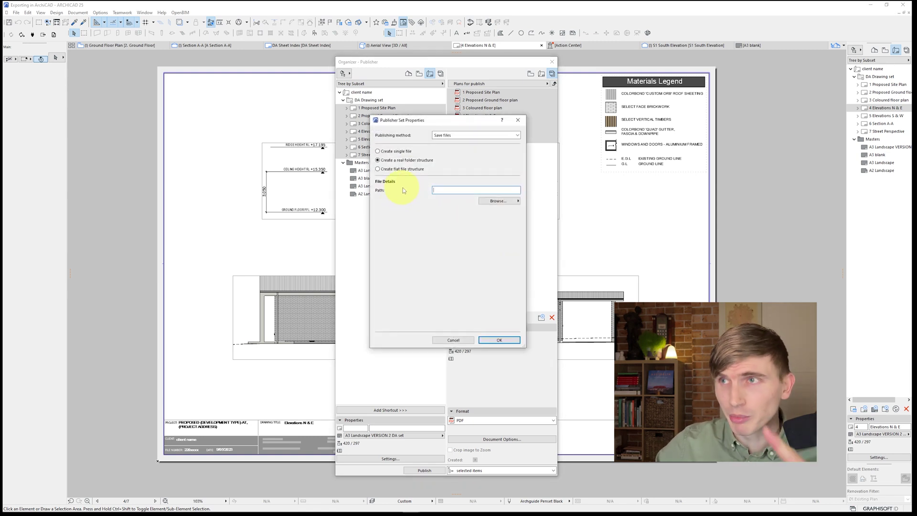
left_click(394, 152)
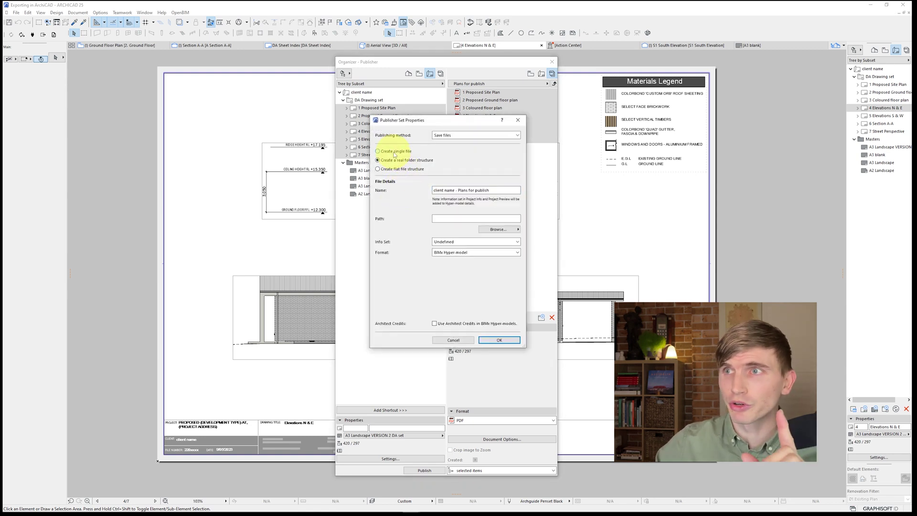
left_click(455, 252)
left_click(455, 260)
Name the publish file 'My plans' and browse the local file system for a save folder.
left_click(444, 190)
type("My plans")
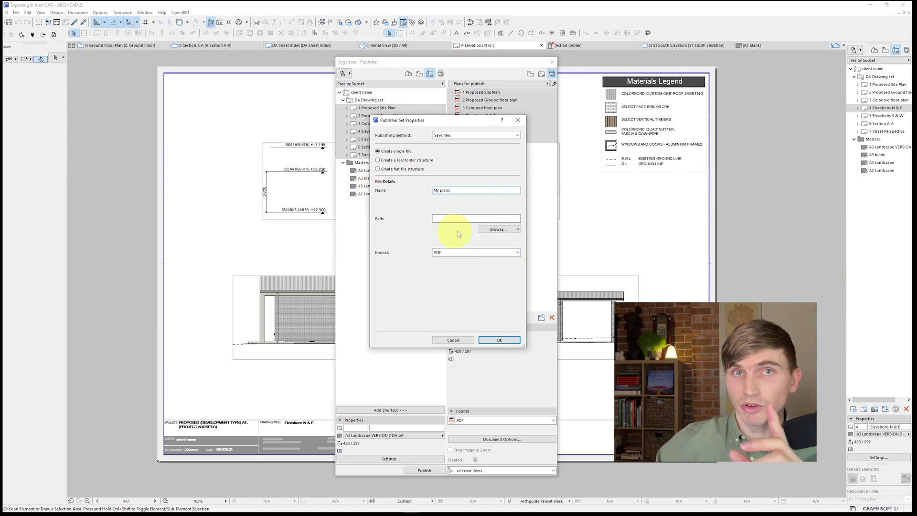
left_click(497, 230)
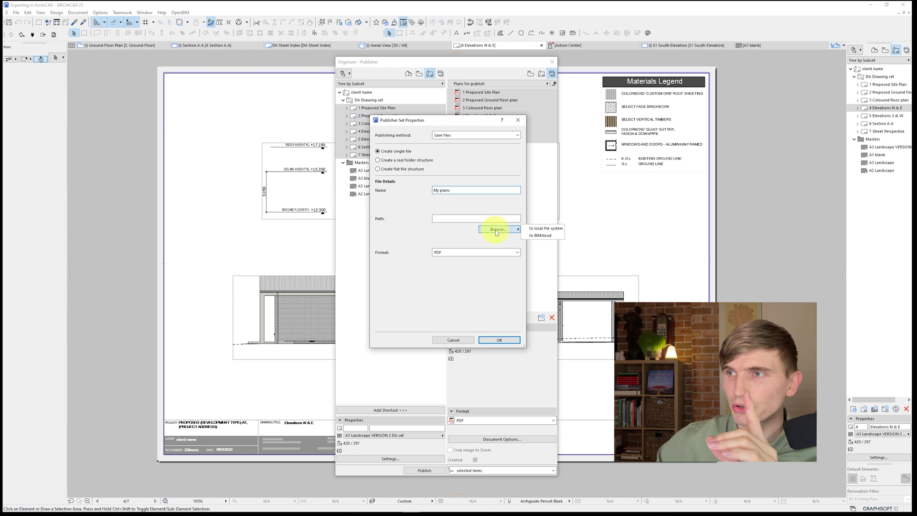
left_click(544, 228)
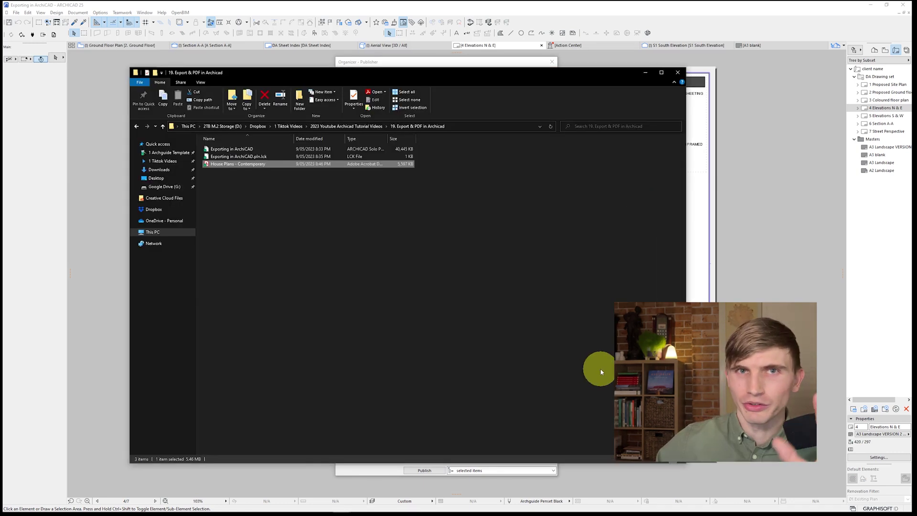
Reveal the full path of the 19. Export & PDF in Archicad folder in the address bar.
left_click(466, 126)
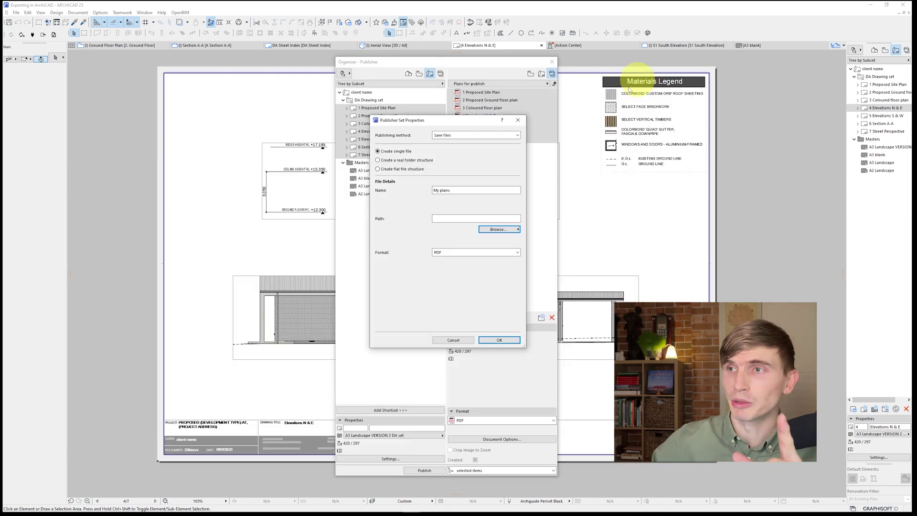
Paste the copied folder path as the publishing location, confirm, and reopen the Plans for publish set.
left_click(451, 219)
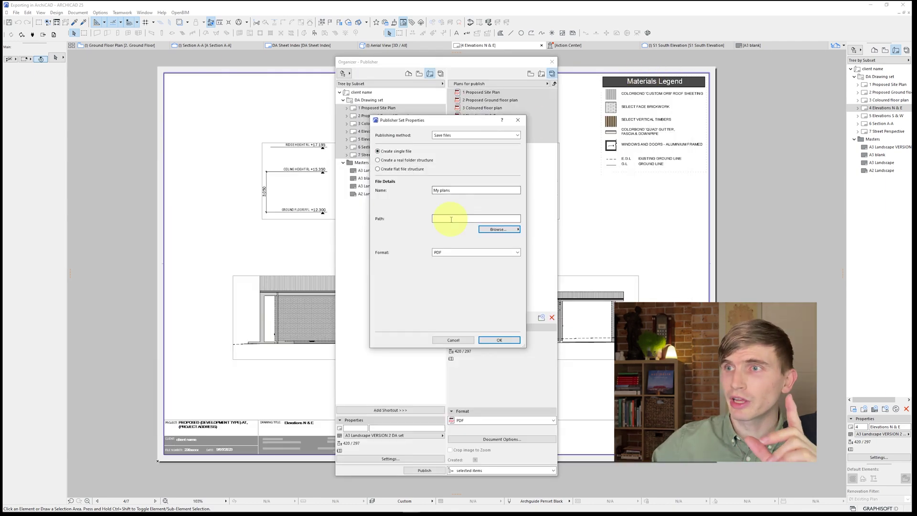
key("ctrl+v")
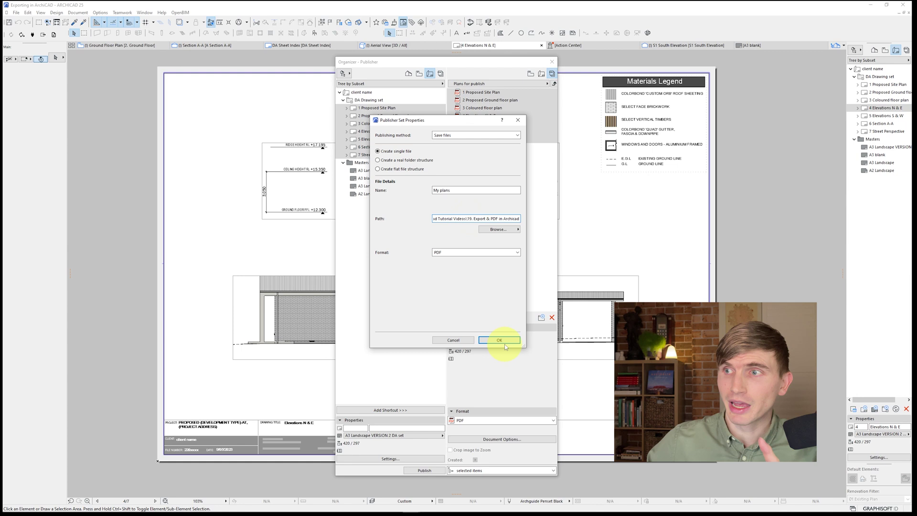
left_click(505, 340)
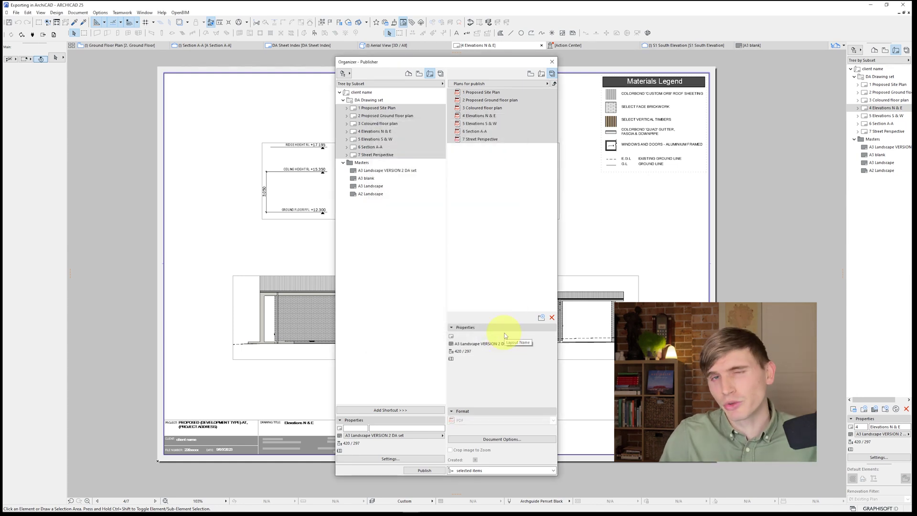
left_click(553, 84)
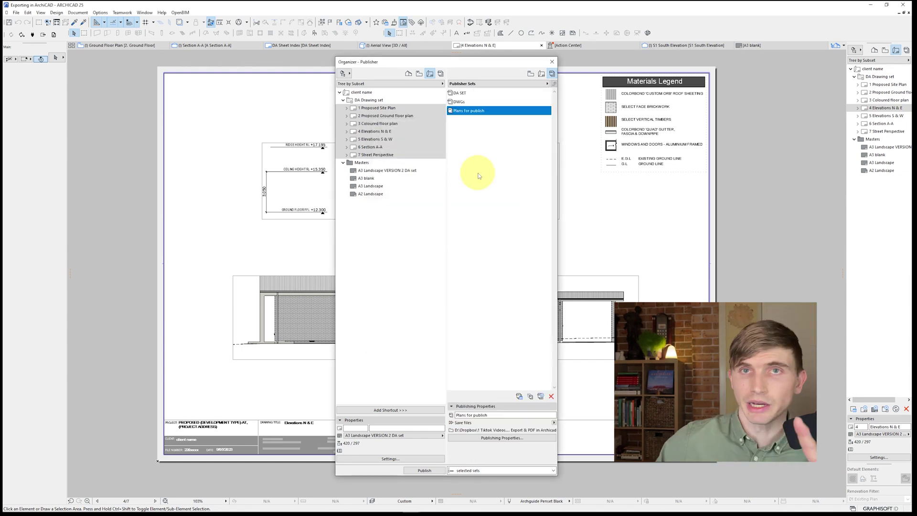
double_click(475, 114)
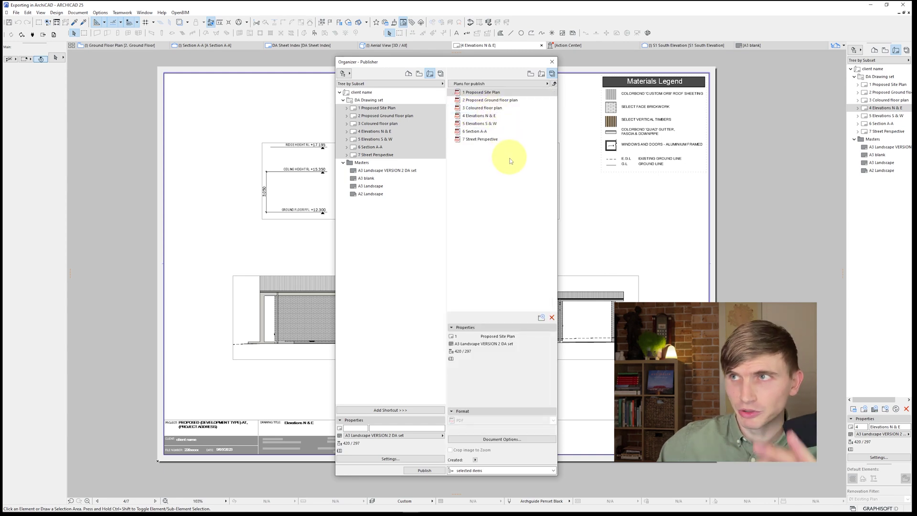
Publish the Proposed Site Plan layout, then all seven selected plans, closing each report.
left_click(430, 470)
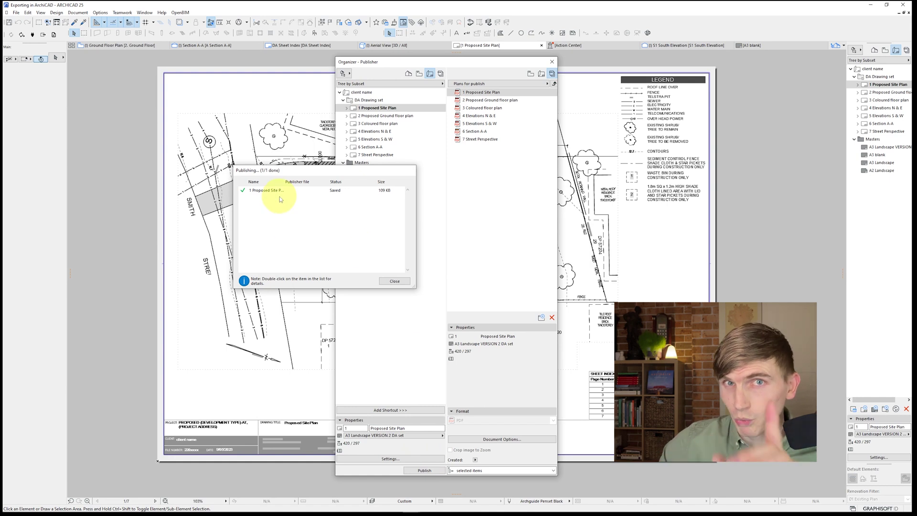
left_click(395, 281)
left_click(480, 92)
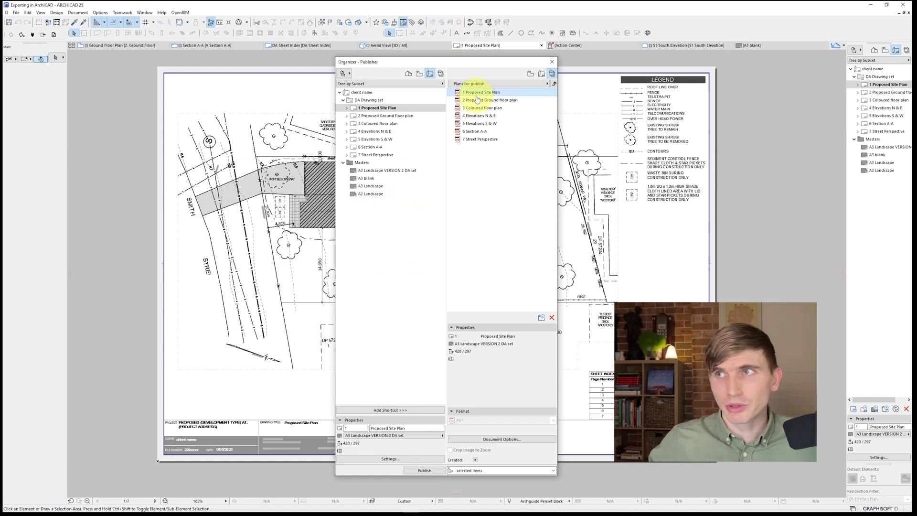
left_click(480, 139, "shift")
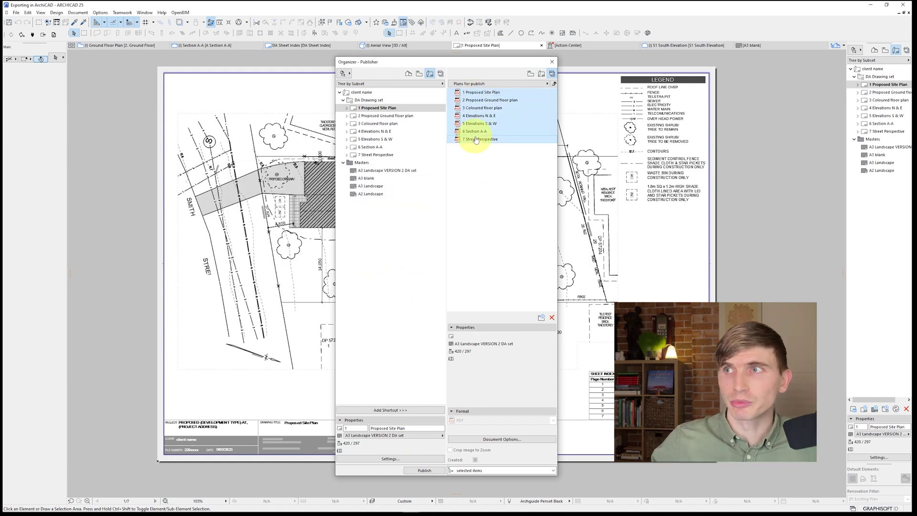
left_click(424, 470)
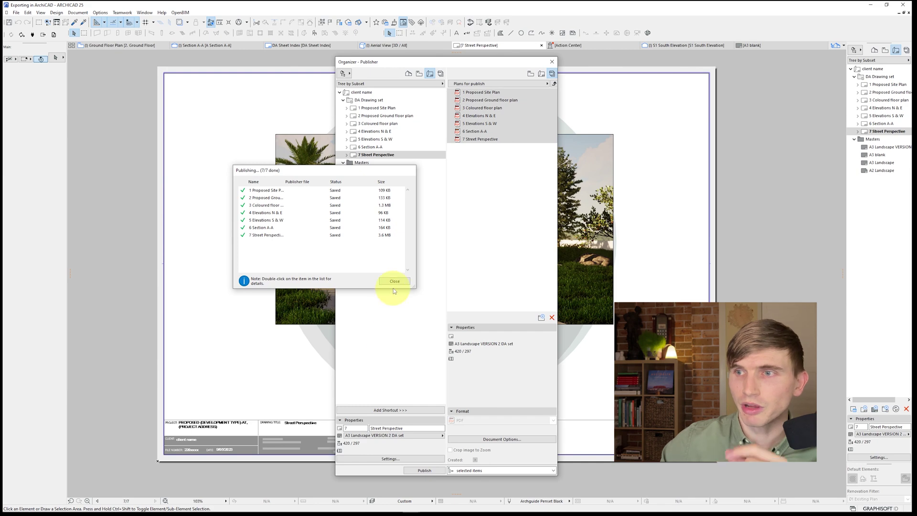
left_click(394, 281)
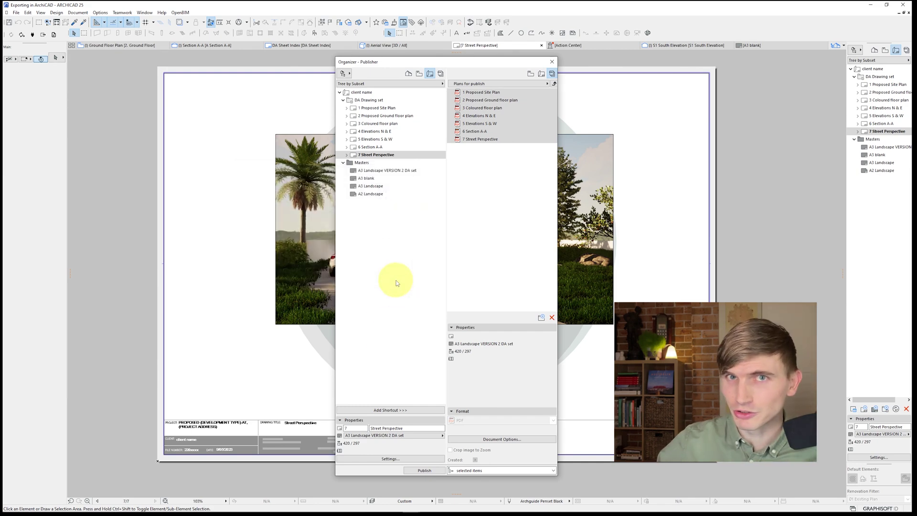
Publish the entire set into one file and open My plans PDF to verify its 7 pages.
left_click(506, 472)
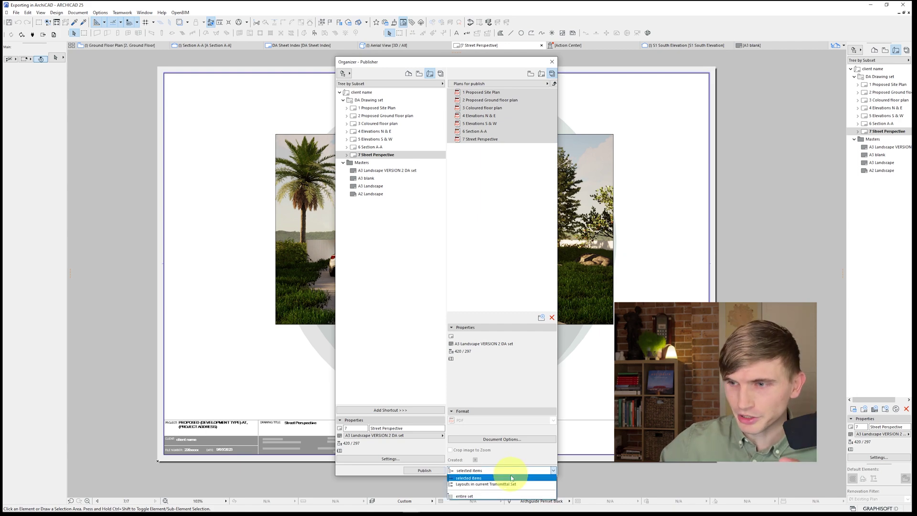
left_click(497, 495)
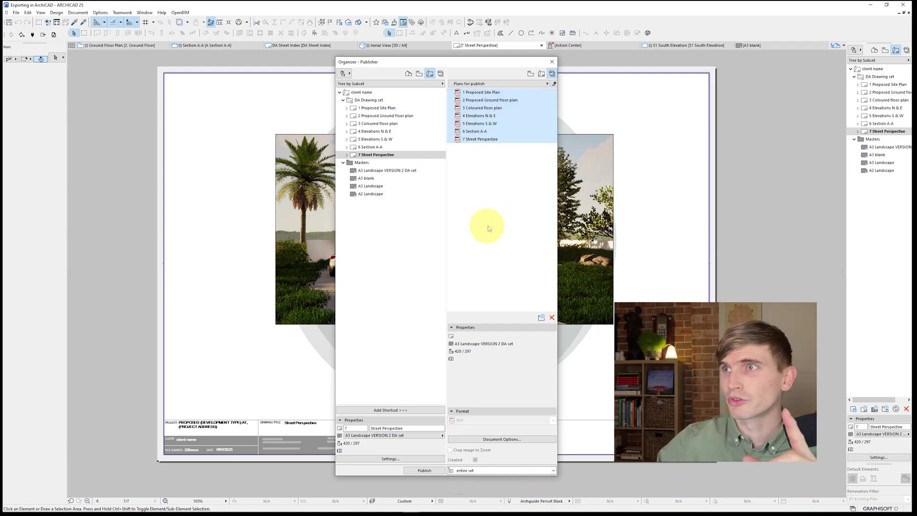
left_click(483, 92)
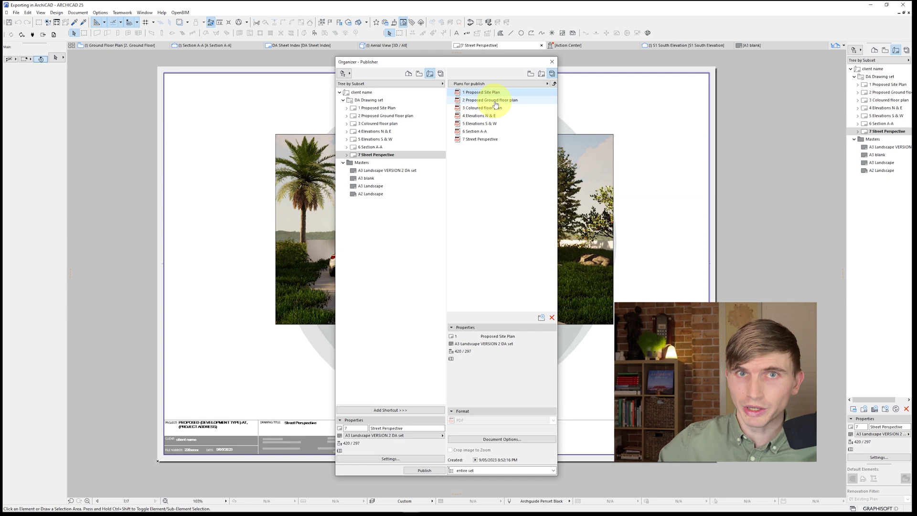
left_click(424, 470)
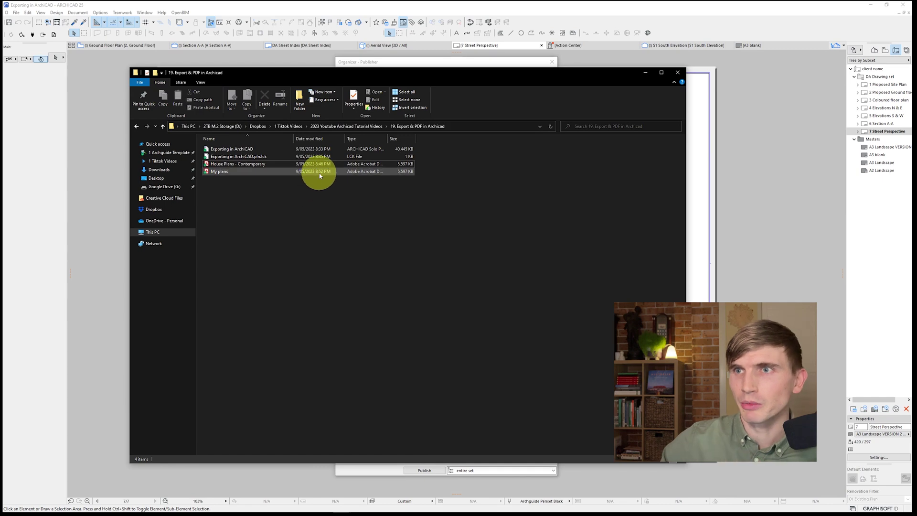
double_click(318, 171)
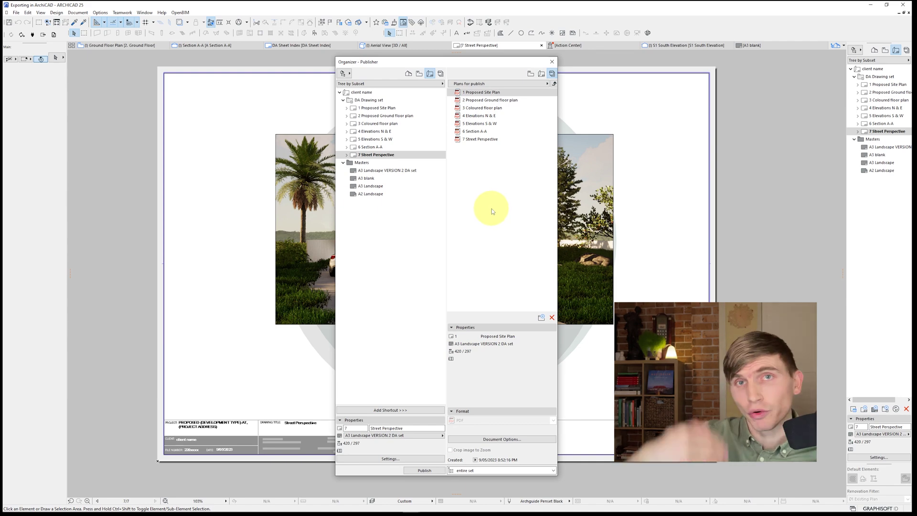
Confirm 'Create single file' in the set's Publishing Properties and republish it as one PDF.
left_click(554, 83)
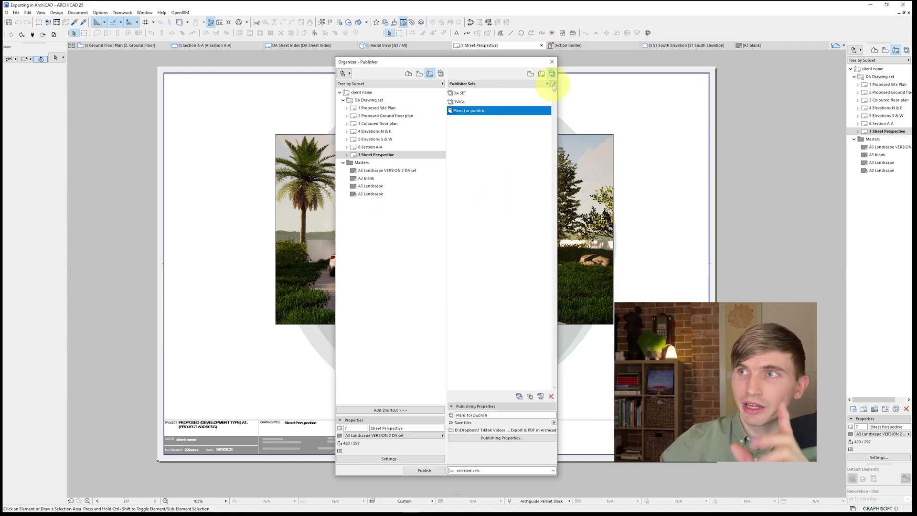
right_click(479, 114)
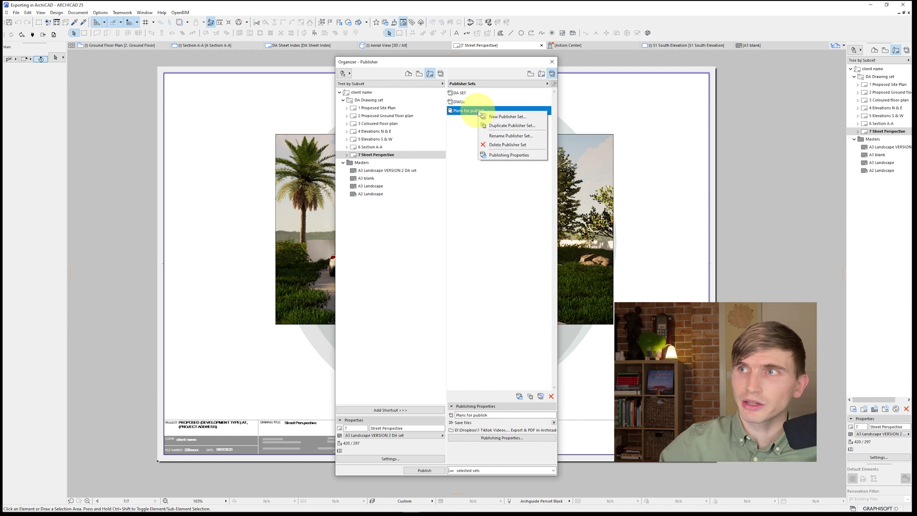
left_click(500, 154)
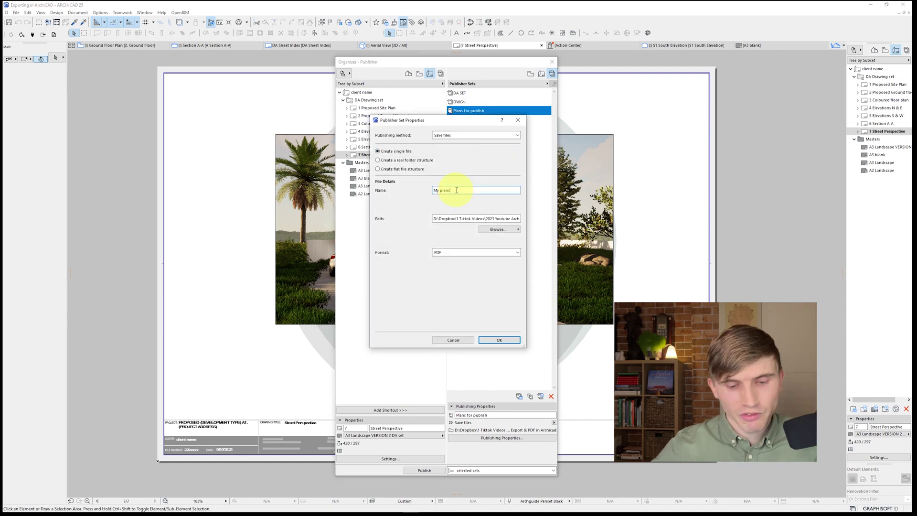
key("Return")
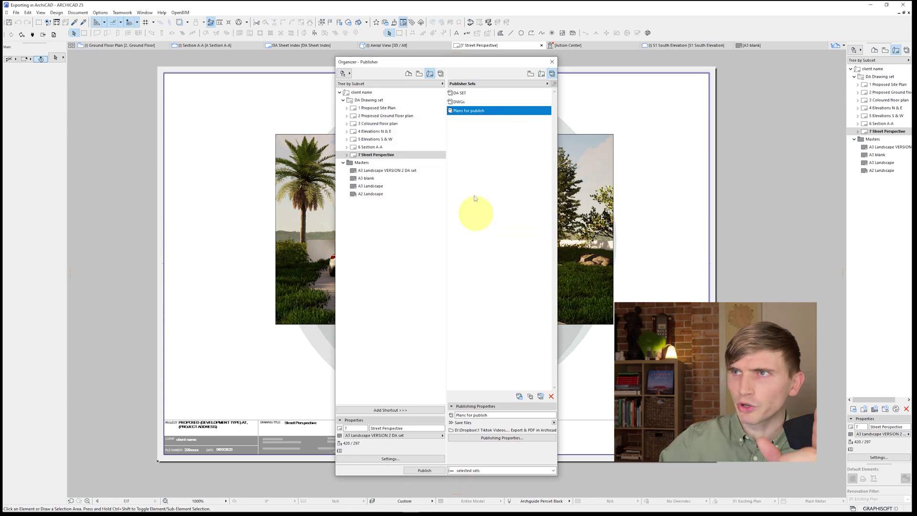
double_click(474, 111)
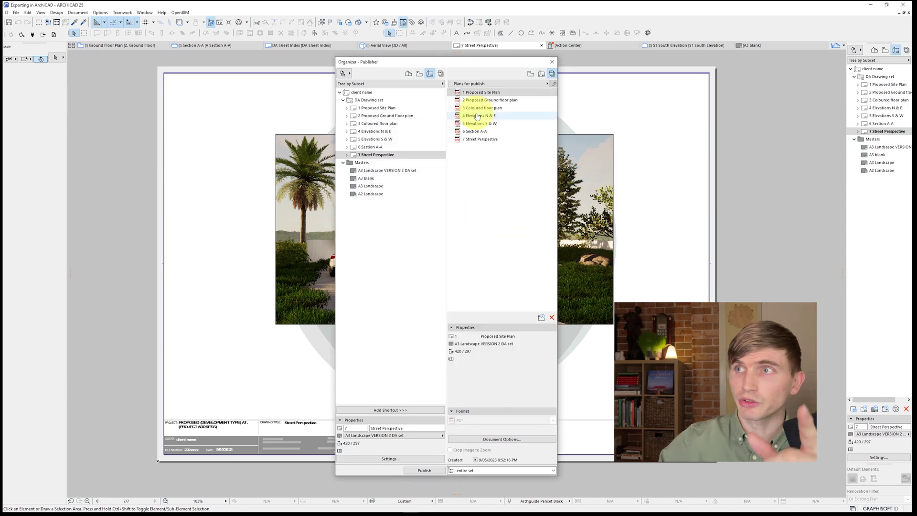
left_click(437, 471)
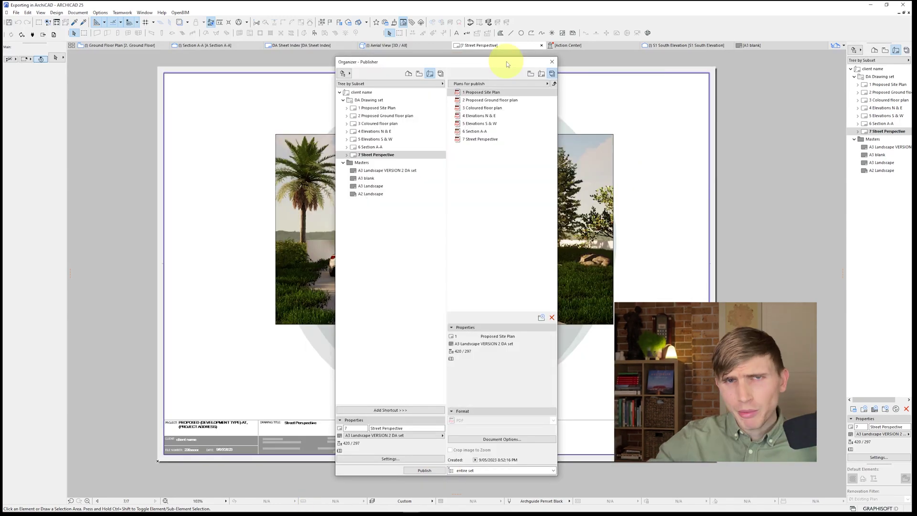
left_click(506, 62)
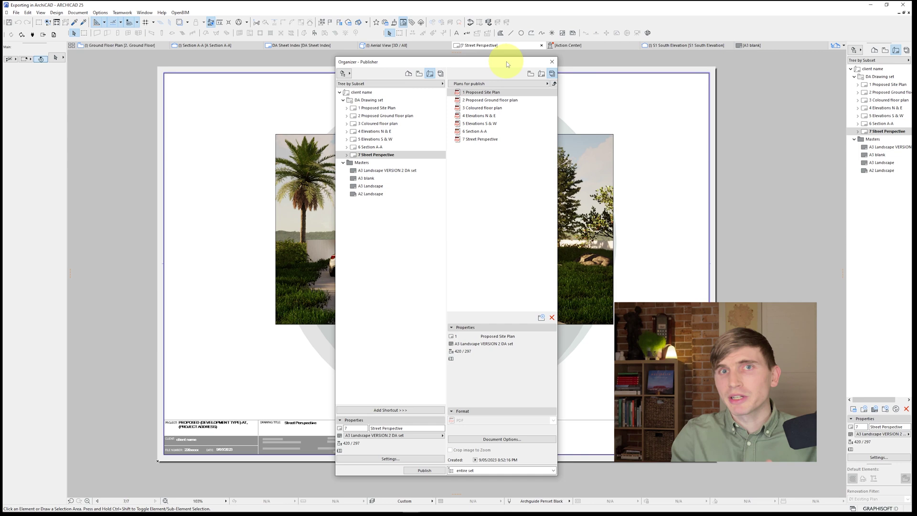
Create a new publisher set named DWGS and open it.
left_click(554, 83)
left_click(541, 397)
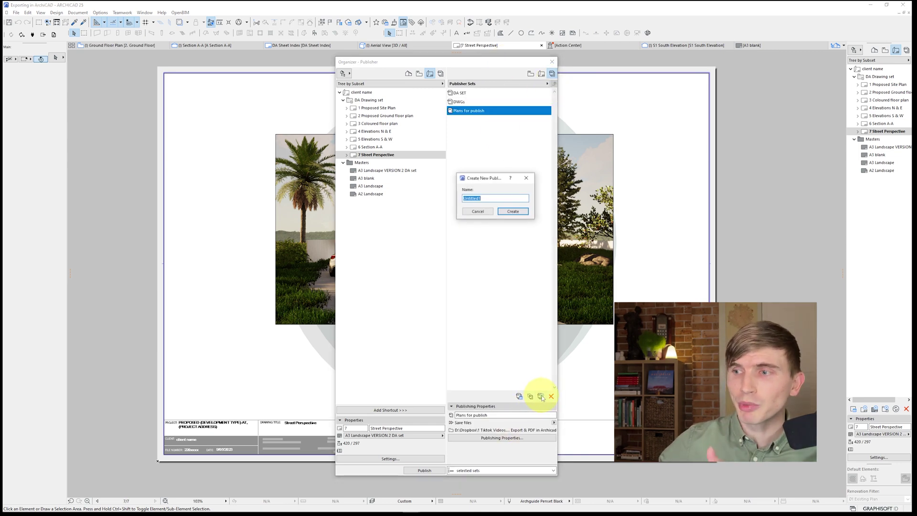
type("DWGS")
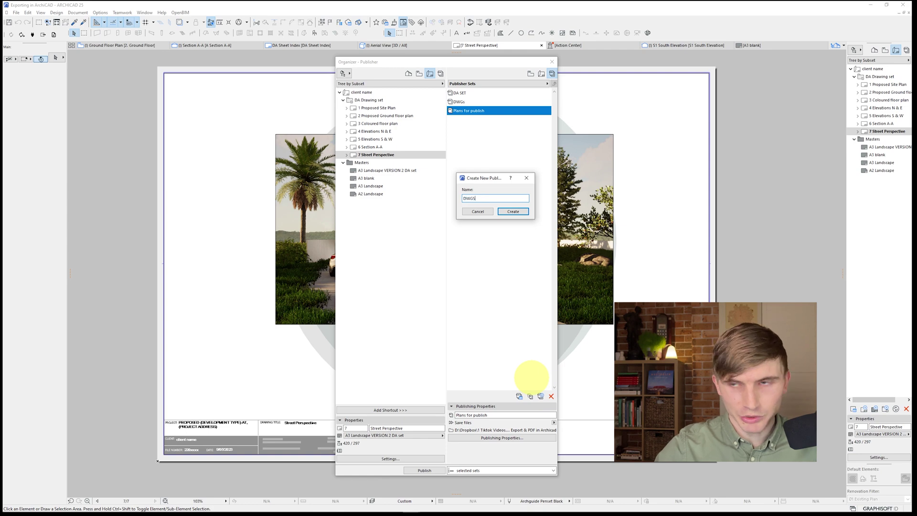
left_click(512, 211)
double_click(468, 110)
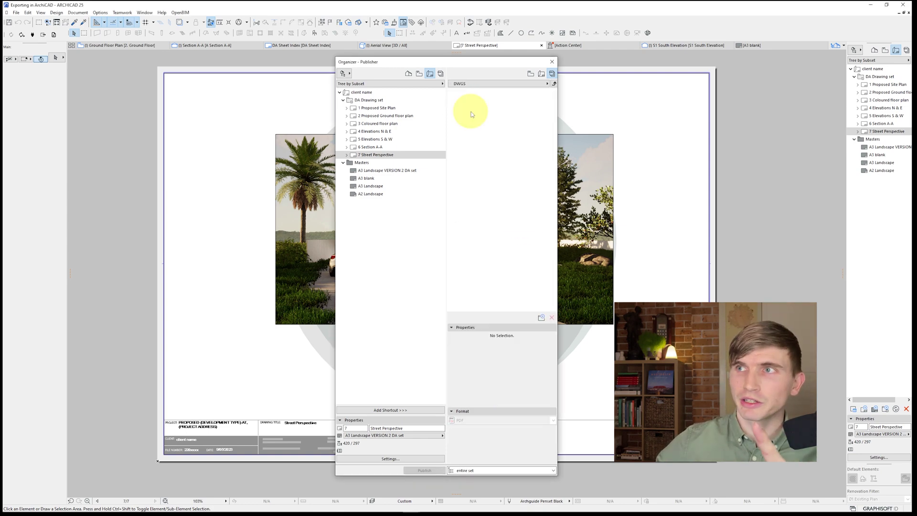
Add layouts 1–7 to the DWGS set and switch its output format to DWG.
left_click(394, 109)
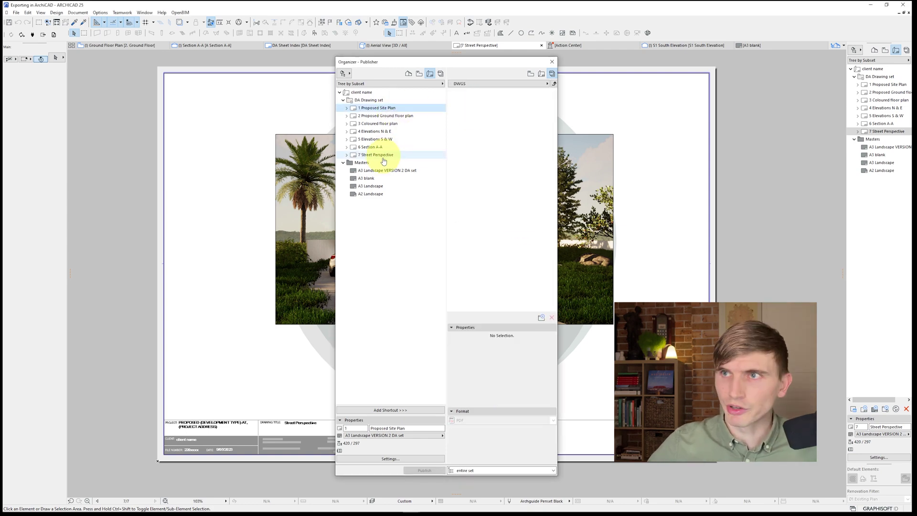
left_click(377, 154, "shift")
left_click_drag(374, 116, 488, 140)
left_click(501, 421)
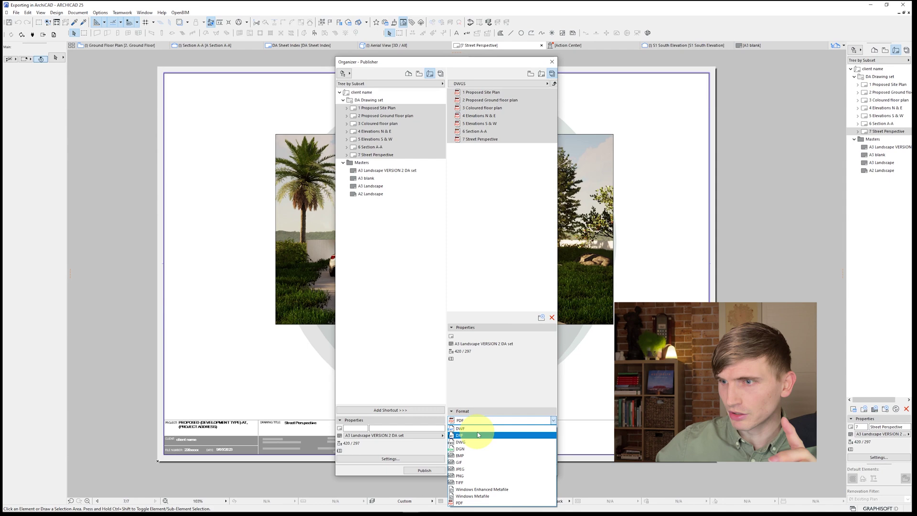
left_click(473, 436)
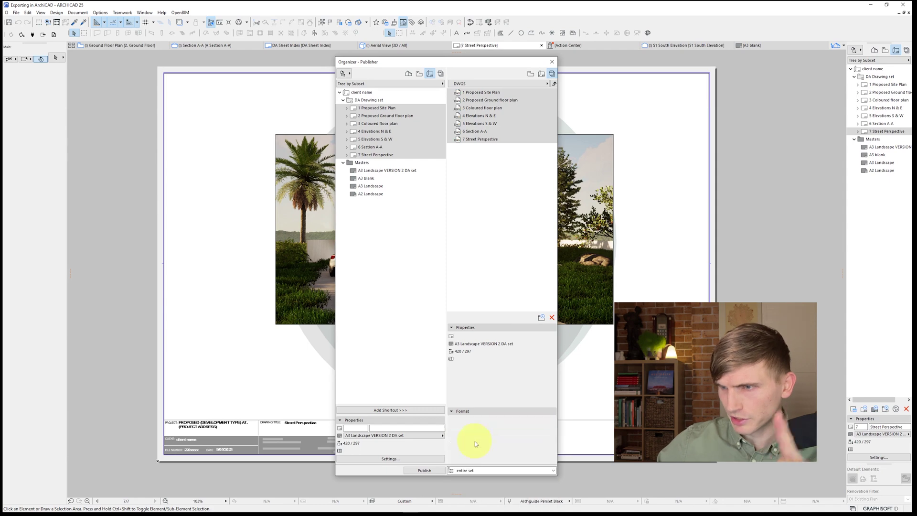
Set the DWGS publisher set's properties to create a flat file structure.
left_click(555, 84)
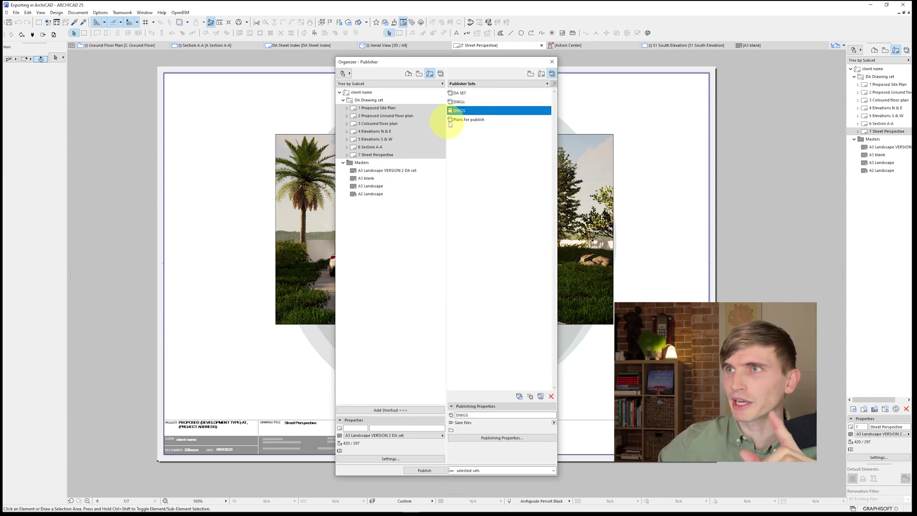
right_click(460, 111)
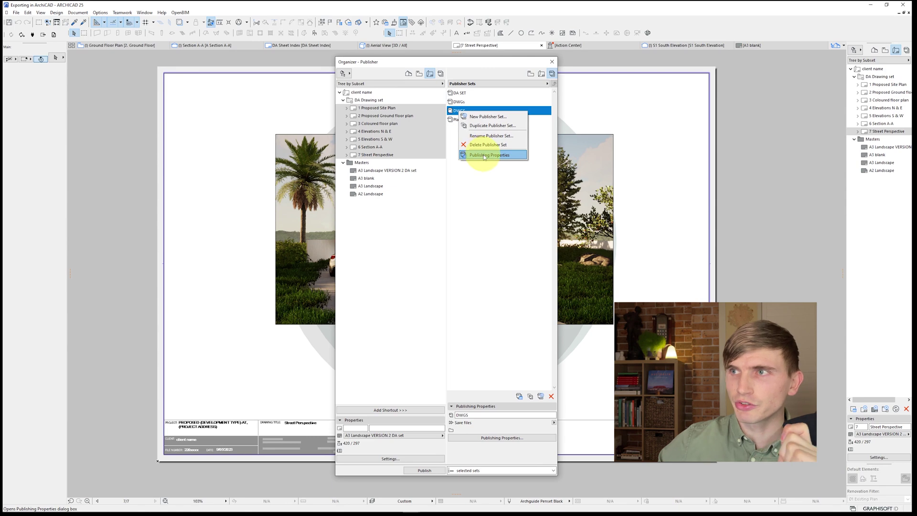
left_click(484, 155)
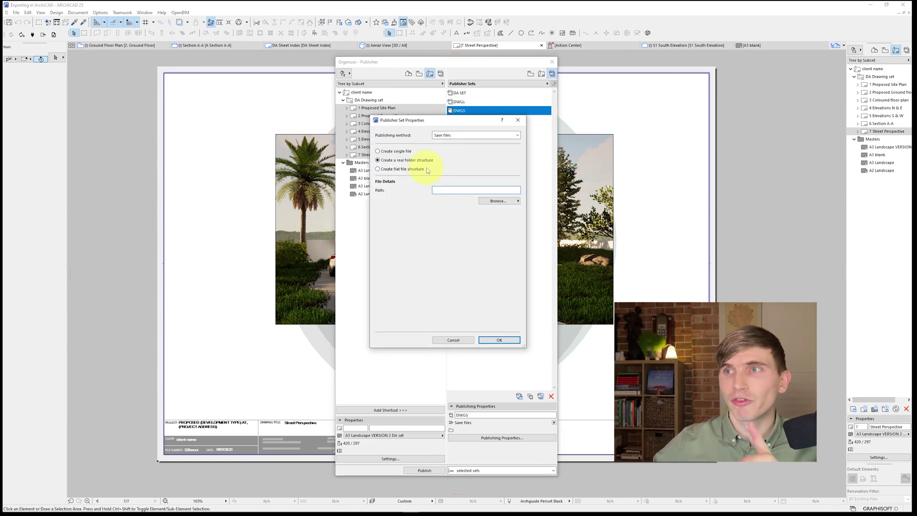
left_click(423, 170)
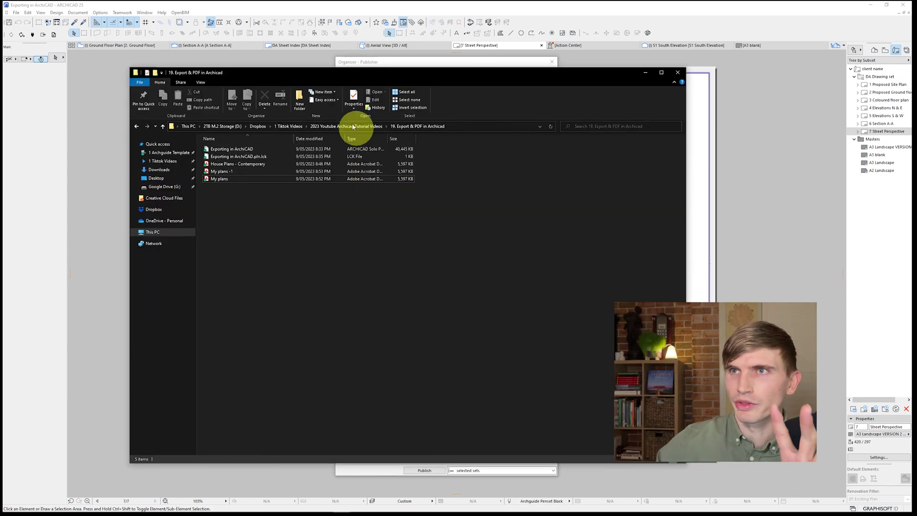
Create a new folder named 'dwgs', open it and copy its path.
left_click(299, 101)
type("dwgs")
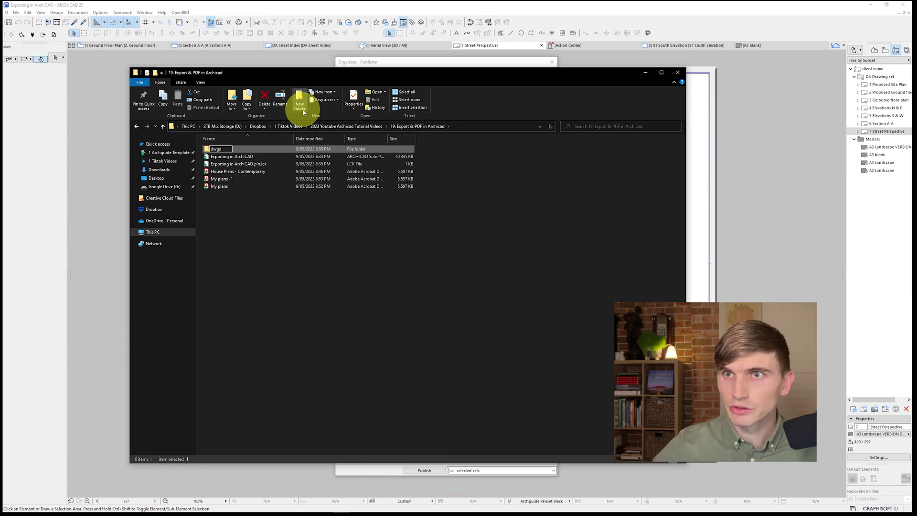
key("Return")
double_click(236, 149)
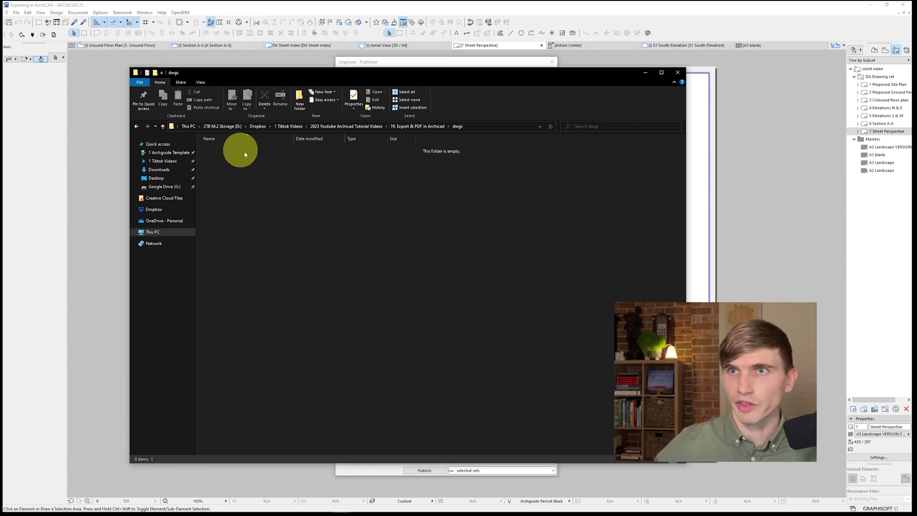
left_click(478, 126)
Paste the dwgs folder path as the DWGS set's save path, then open the set's layouts.
left_click(641, 73)
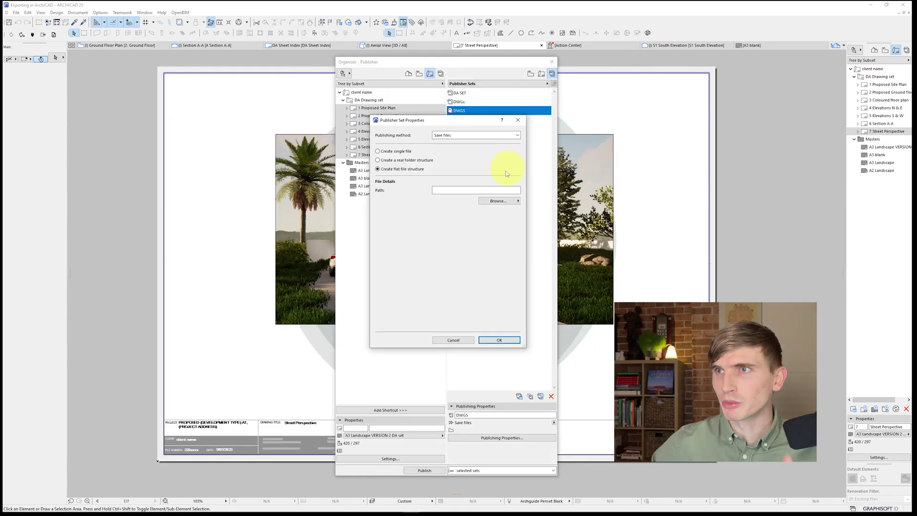
left_click(468, 190)
key("ctrl+v")
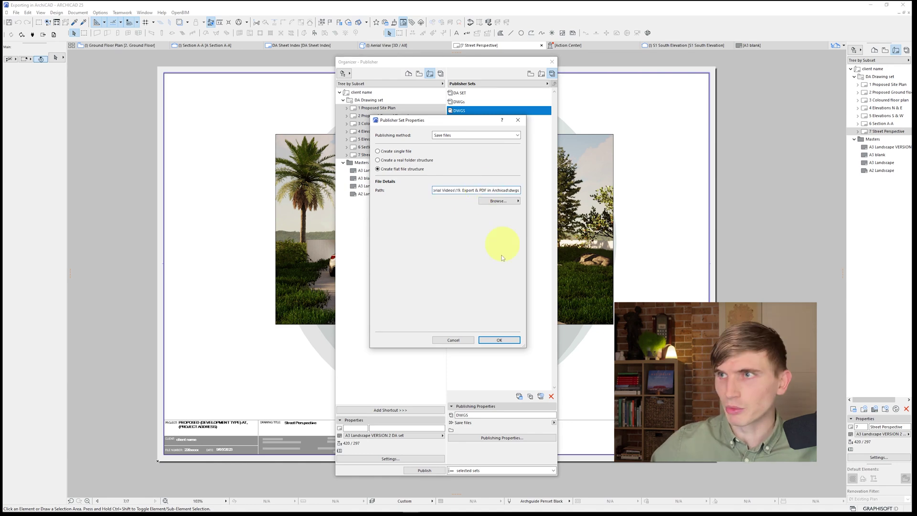
left_click(499, 339)
double_click(472, 110)
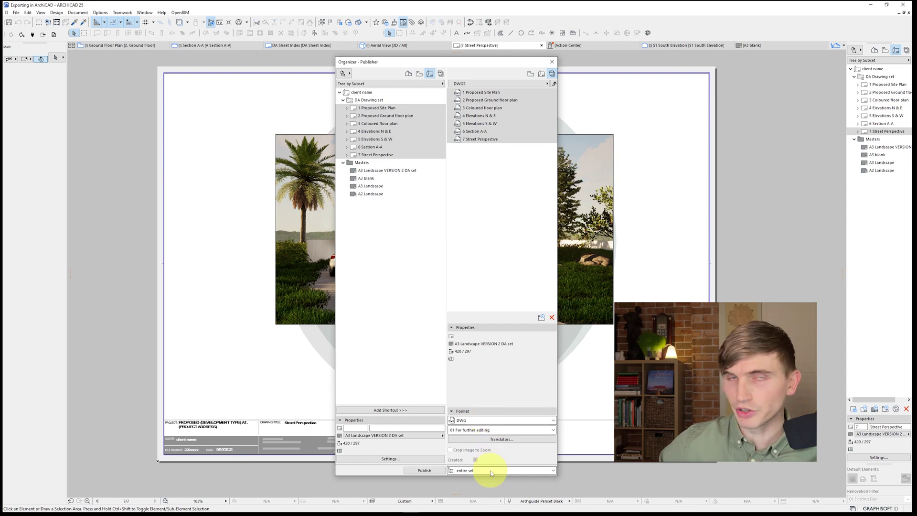
Publish all seven DWGS layouts to DWG, continuing past the drawing warning.
left_click(422, 470)
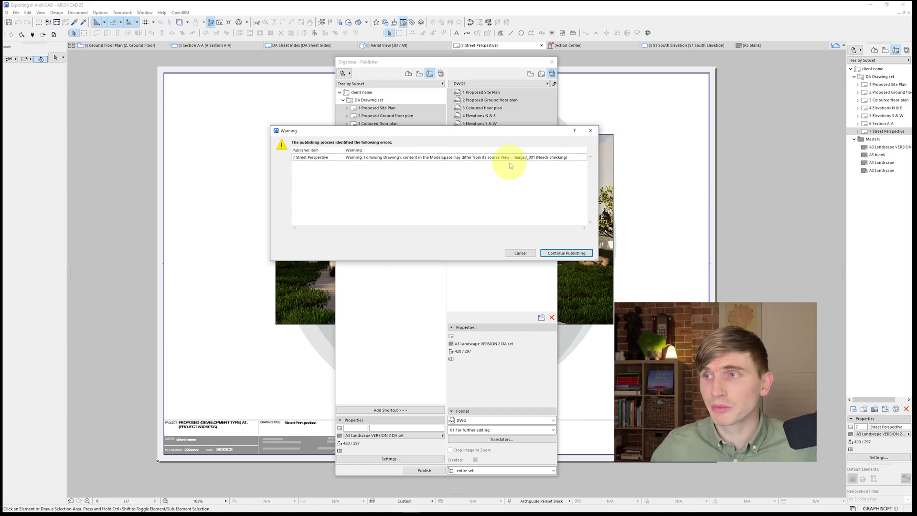
left_click(576, 252)
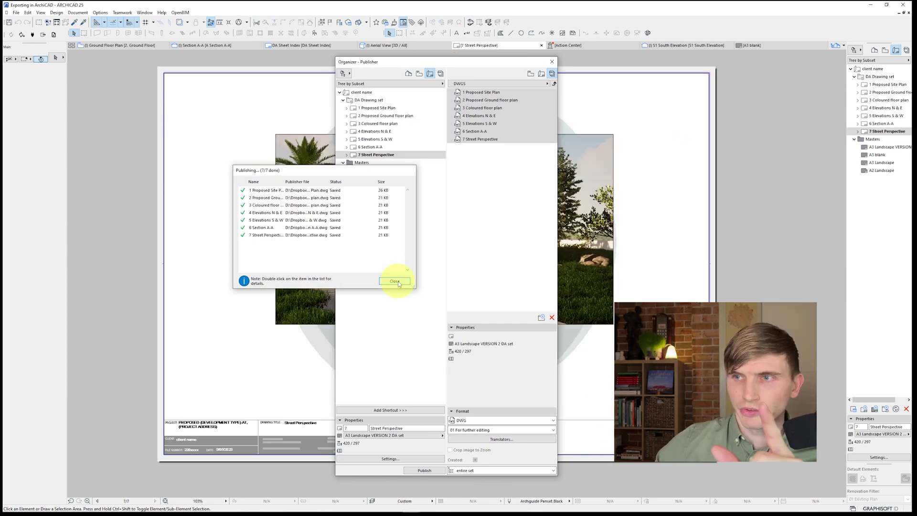
left_click(395, 281)
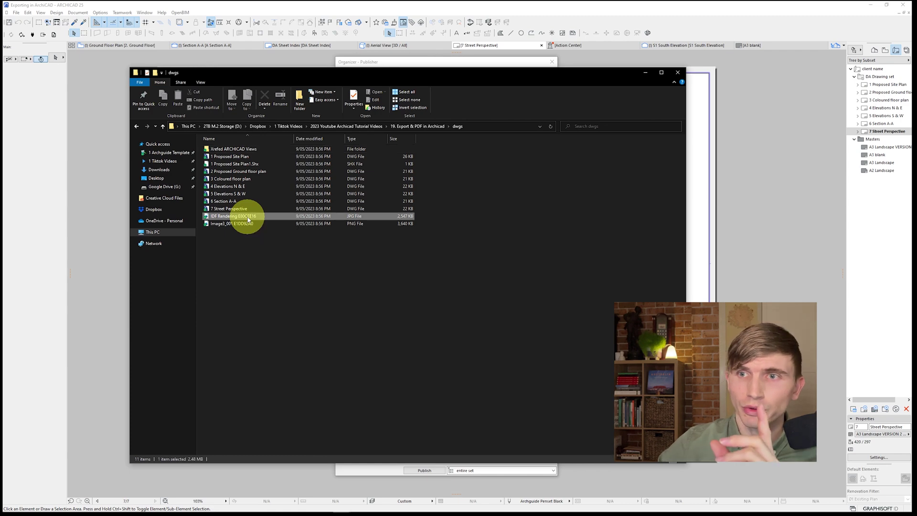
Preview Image3_001, remove the two rendering images, and inspect the Xrefed ARCHICAD Views folder.
double_click(234, 224)
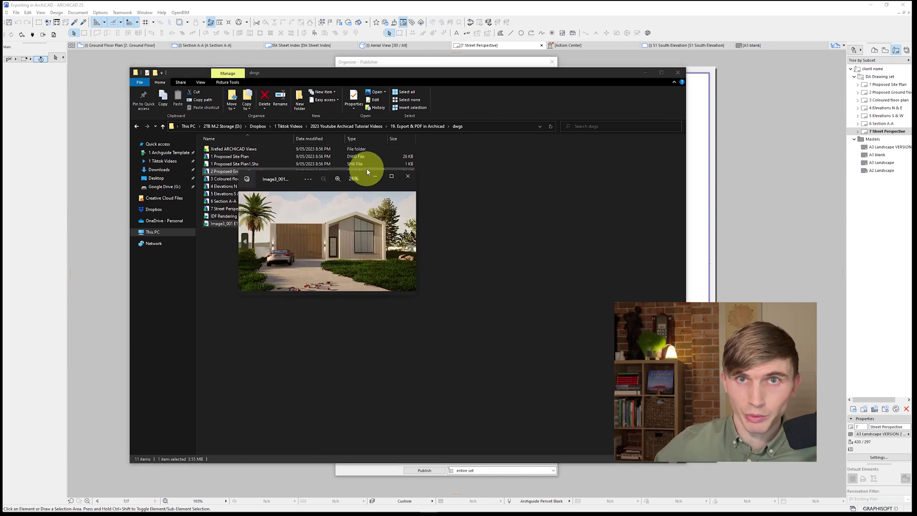
left_click(407, 175)
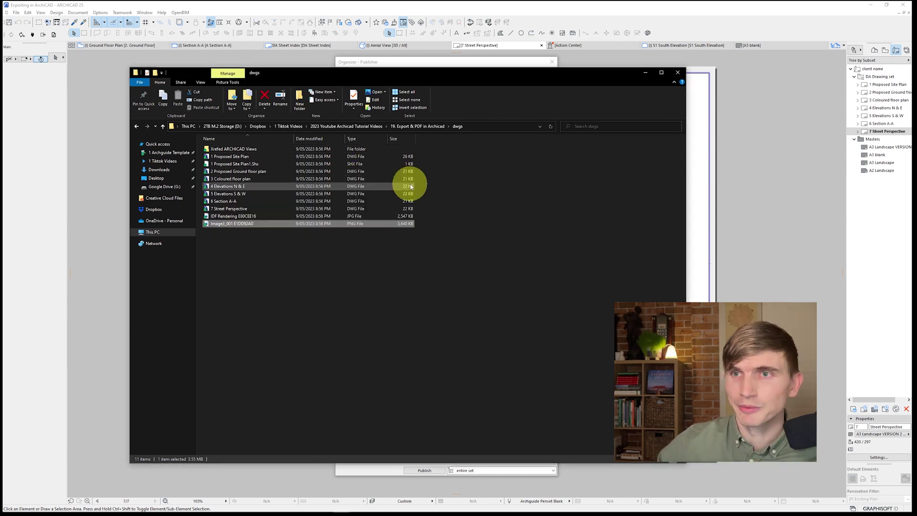
left_click_drag(239, 256, 240, 215)
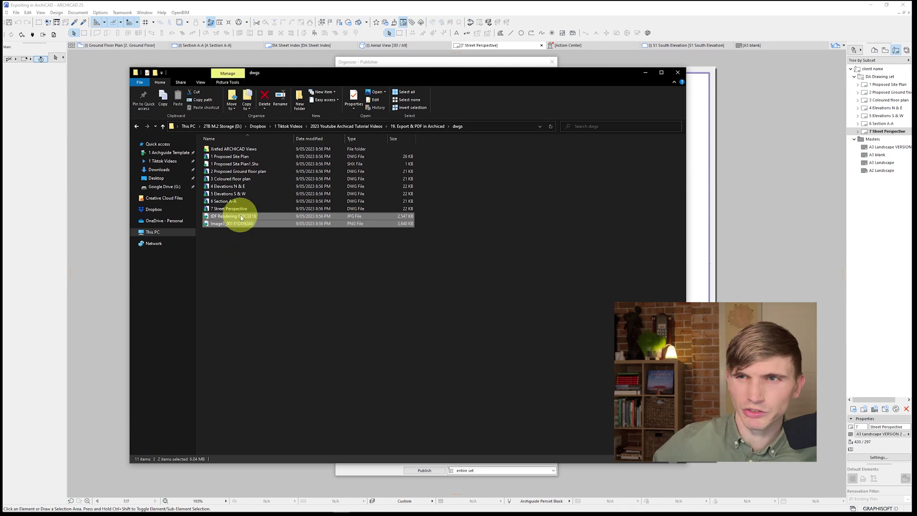
double_click(232, 149)
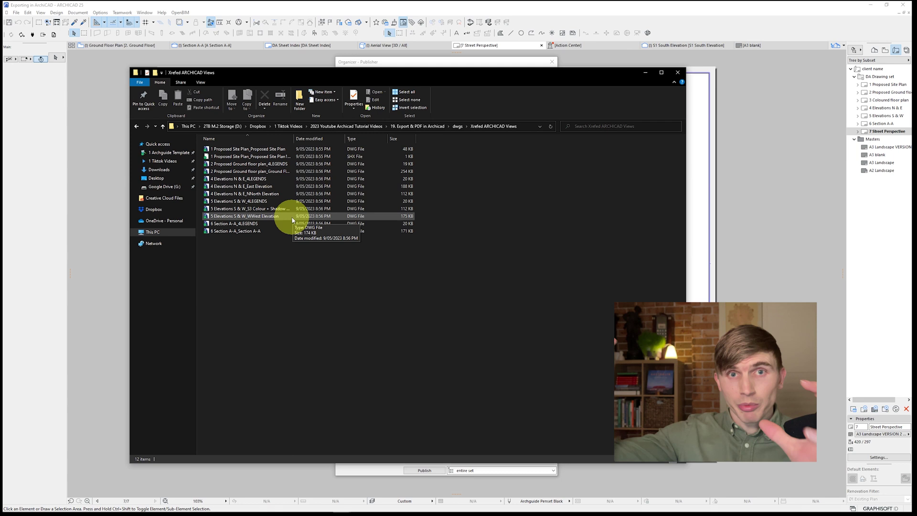
left_click(135, 126)
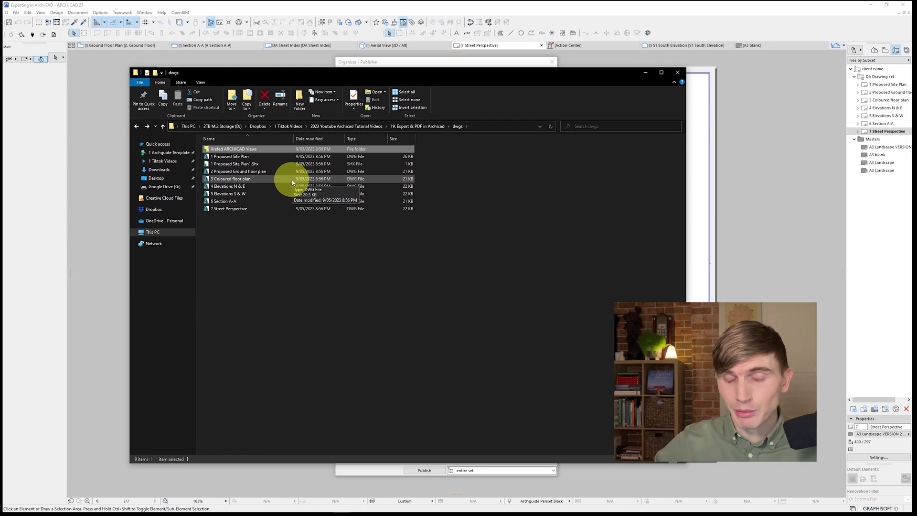
Compress all files in the dwgs folder into a zip archive named 'dwgs Arch'.
key("ctrl+a")
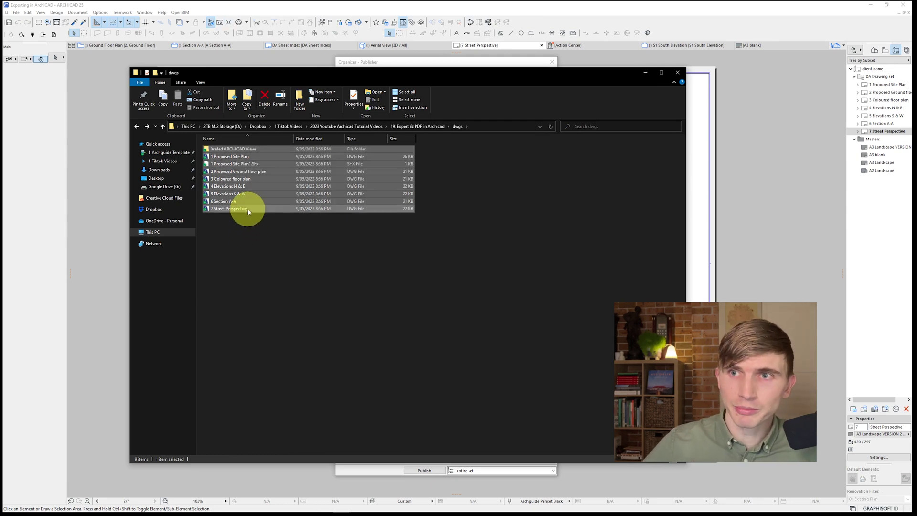
right_click(242, 206)
mouse_move(333, 315)
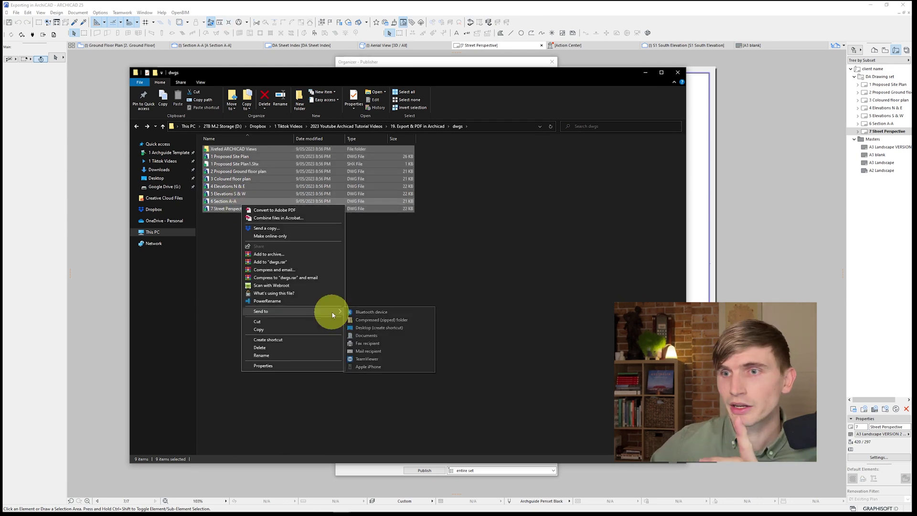
left_click(380, 319)
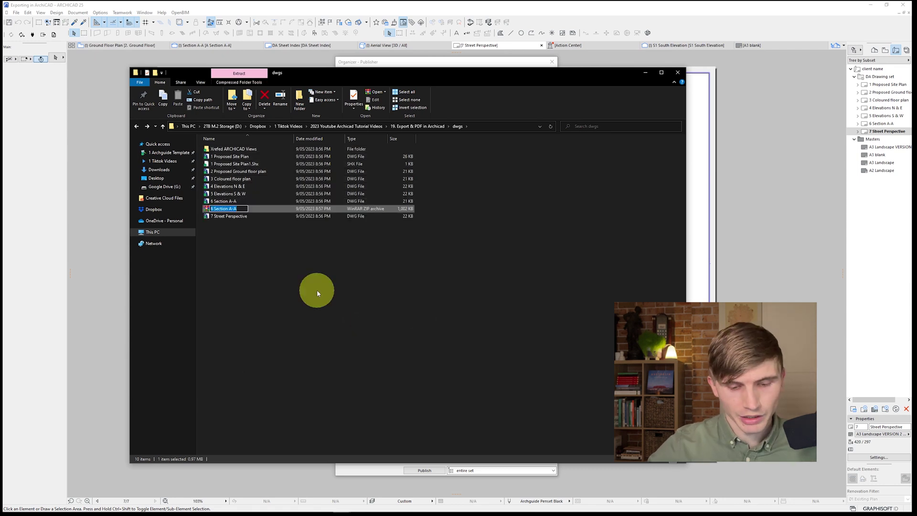
type("dwgs")
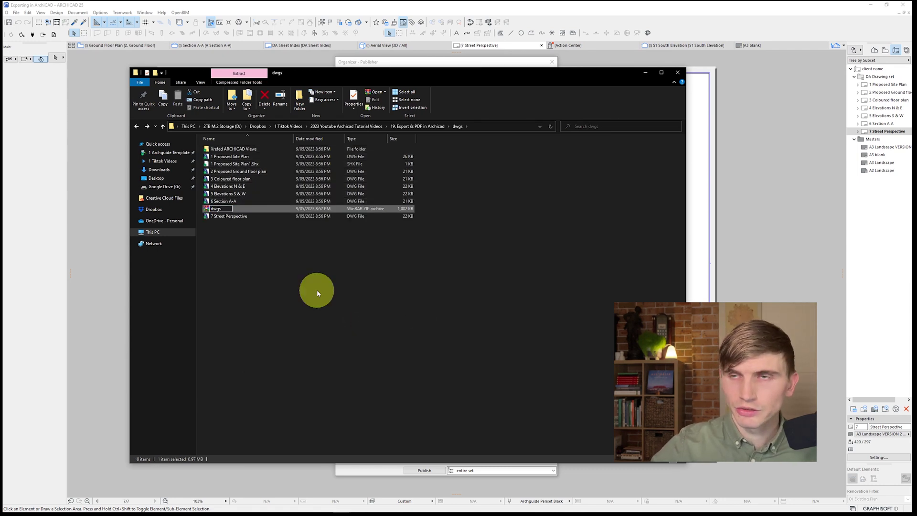
type(" Arch")
left_click(318, 273)
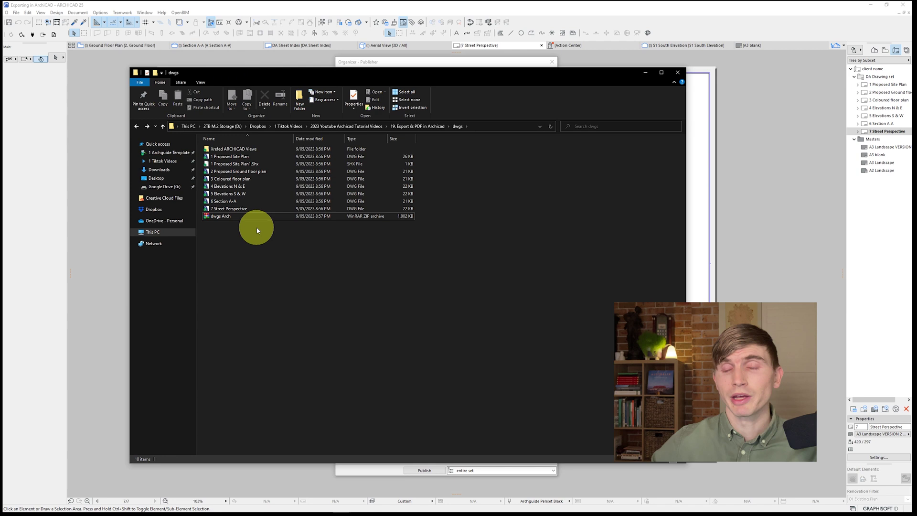